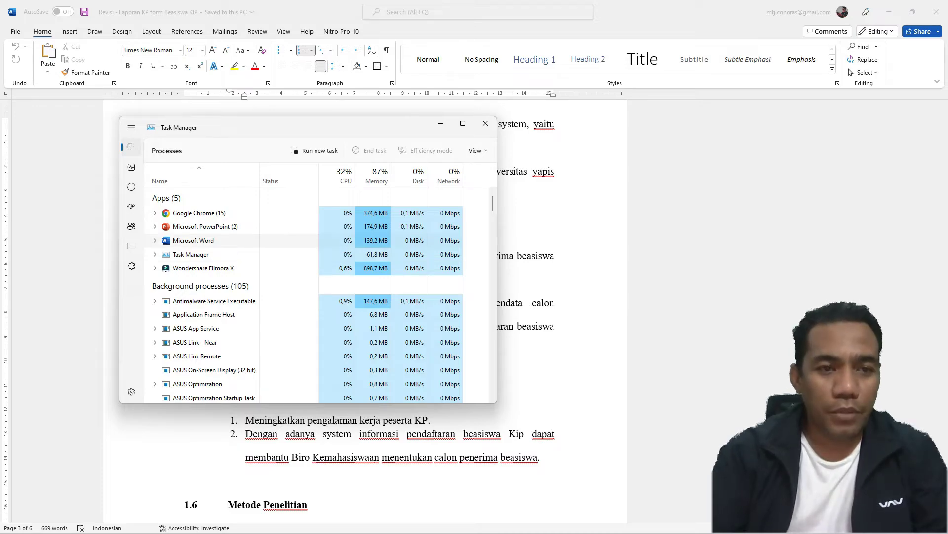
Step: End the Microsoft Word task in Task Manager
click(193, 240)
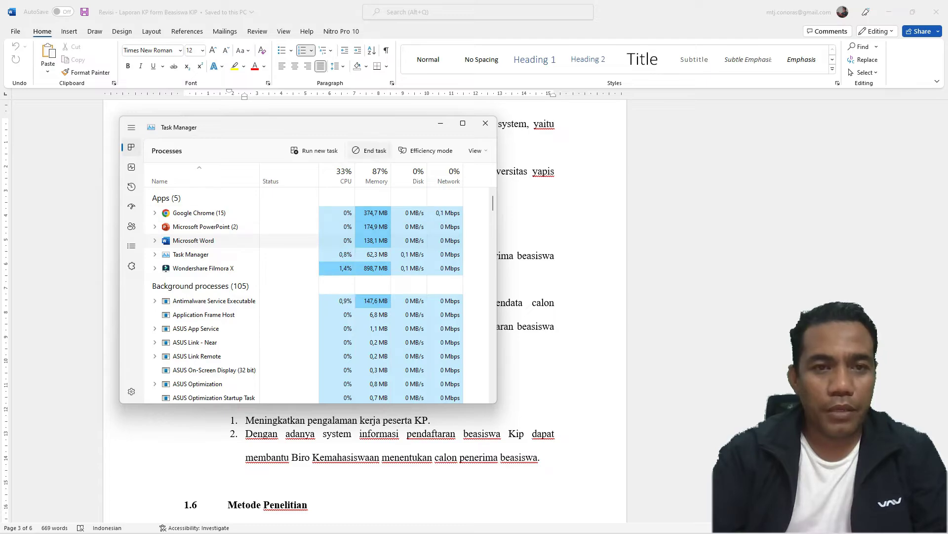
click(369, 150)
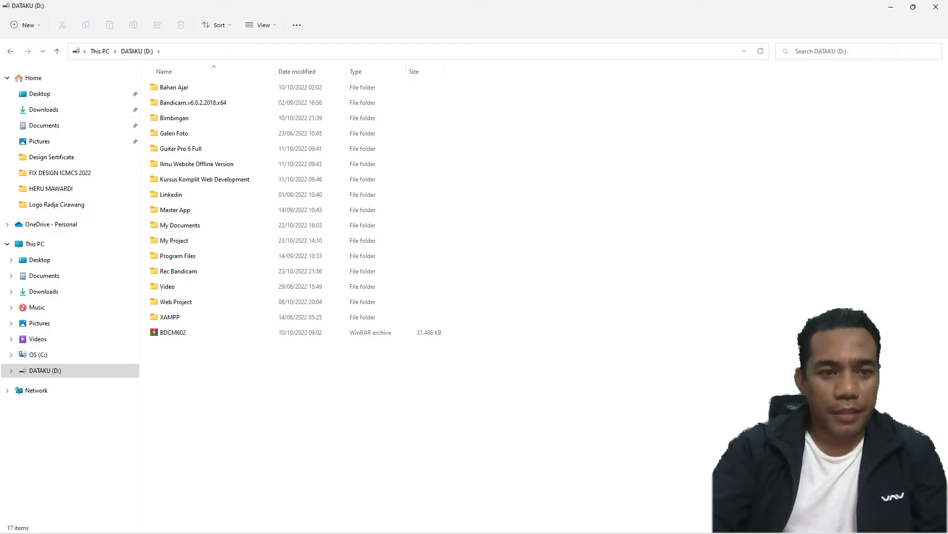
Step: Delete the BDCM602 archive from the DATAKU (D:) drive and minimise the folder window
click(173, 332)
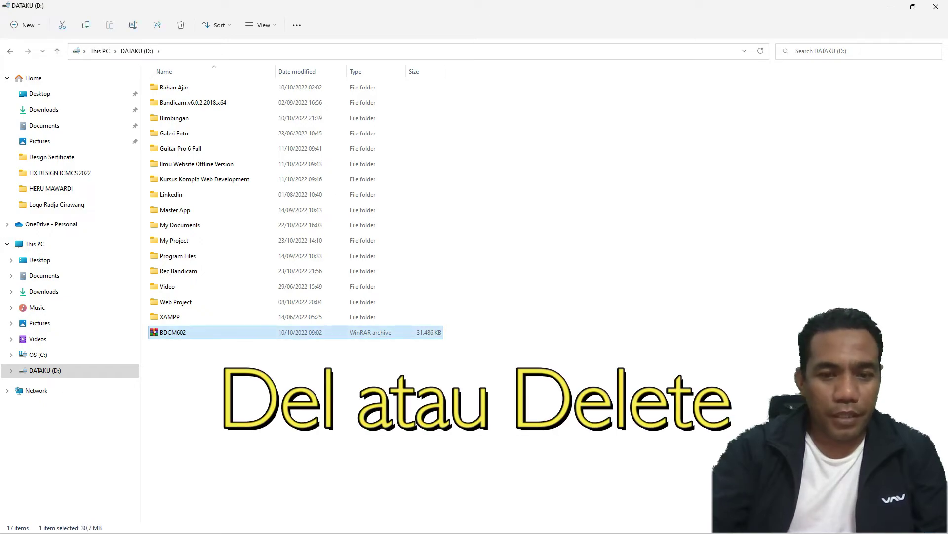
key(Delete)
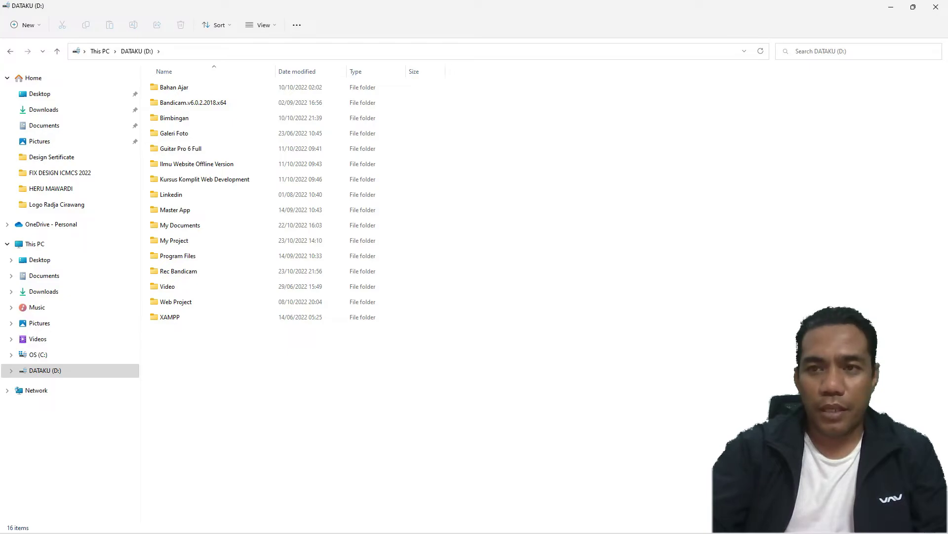
key(Tab)
click(891, 7)
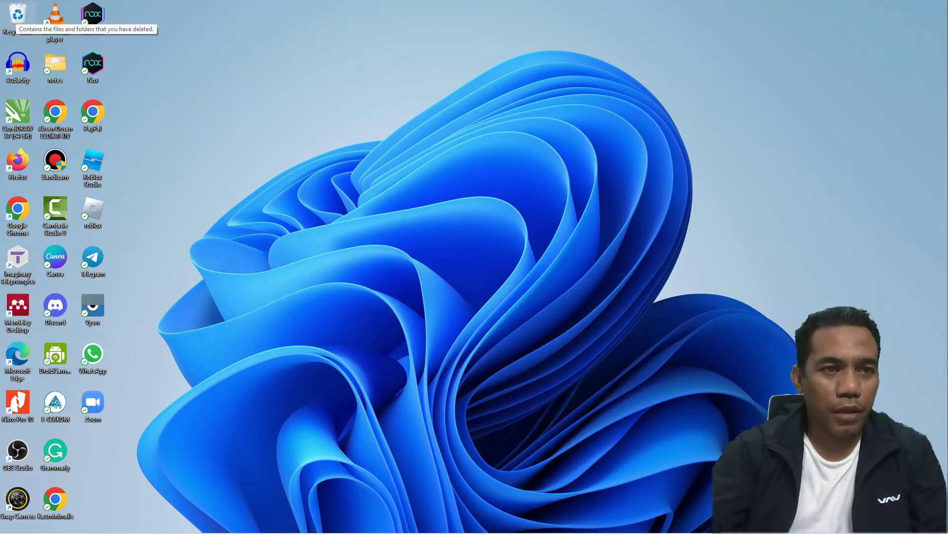
Step: Restore the BDCM602 archive from the Recycle Bin to its original location and check for it on the DATAKU (D:) drive
double_click(17, 16)
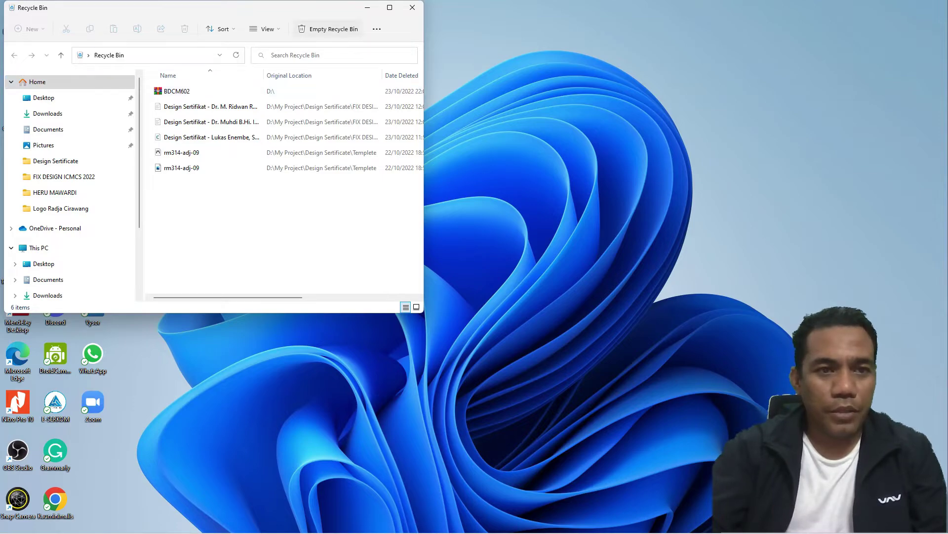
drag(207, 7, 422, 61)
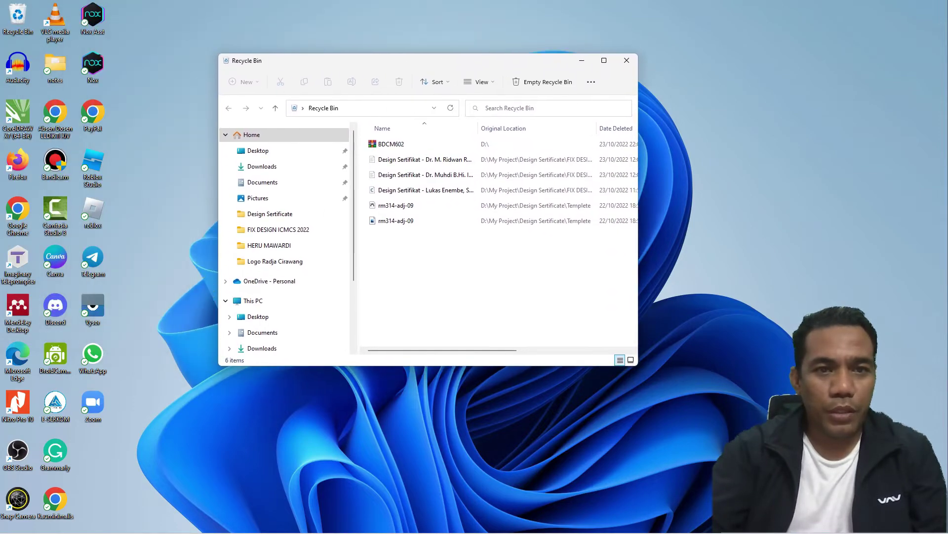
click(395, 144)
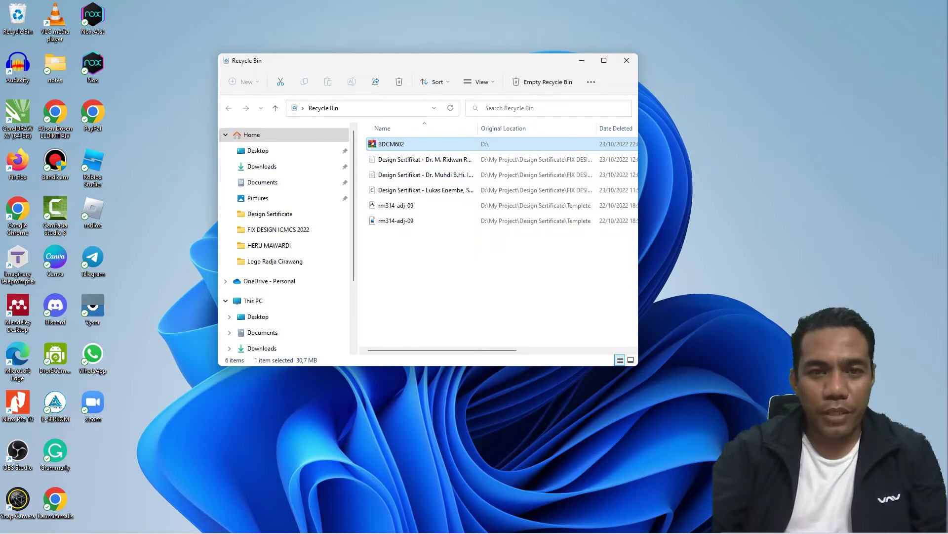
click(604, 60)
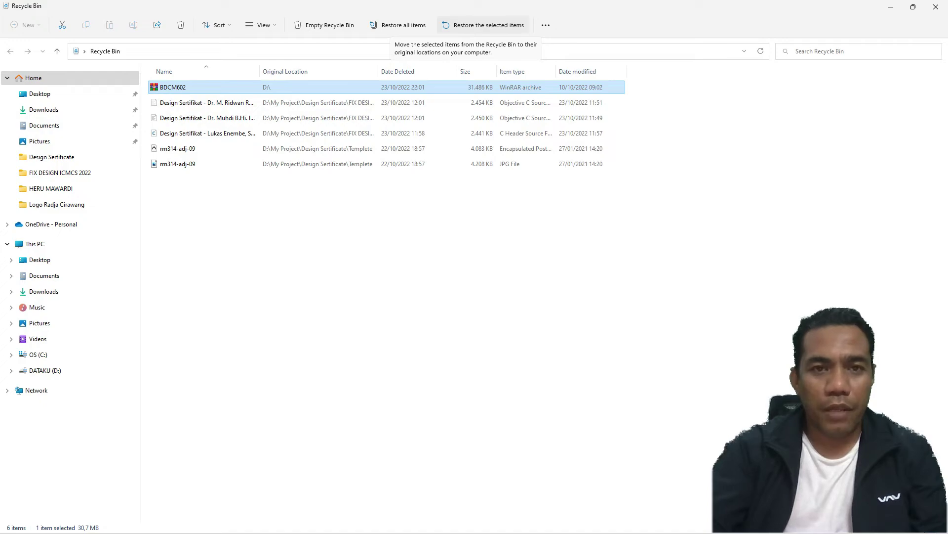
click(484, 25)
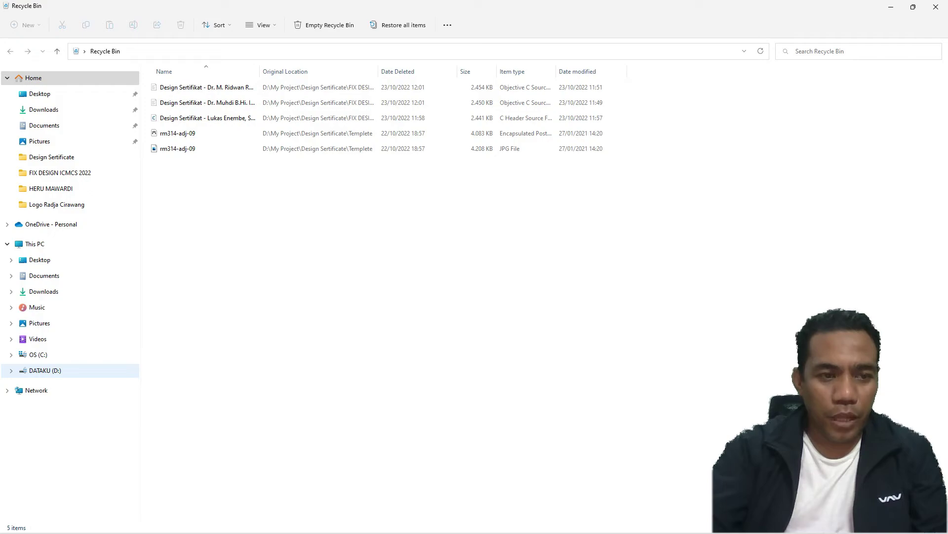
click(45, 370)
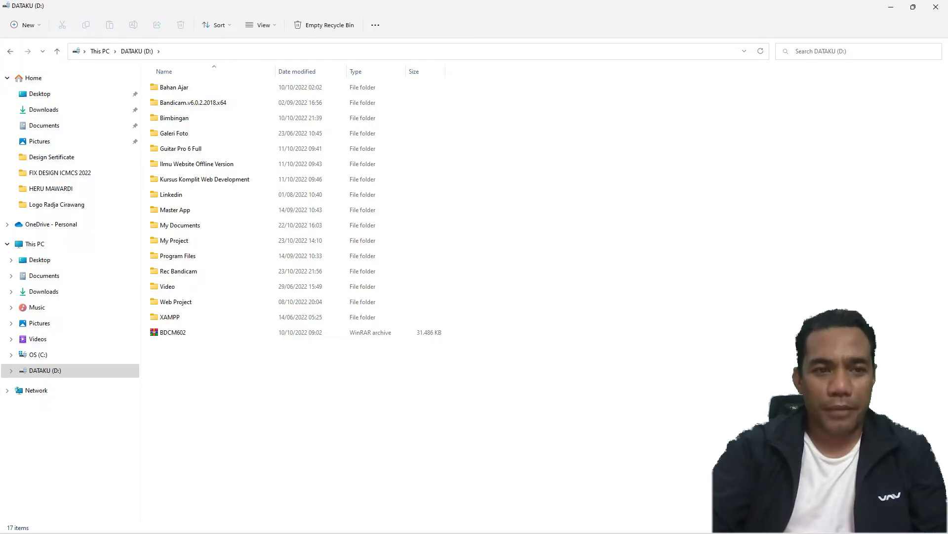
click(316, 390)
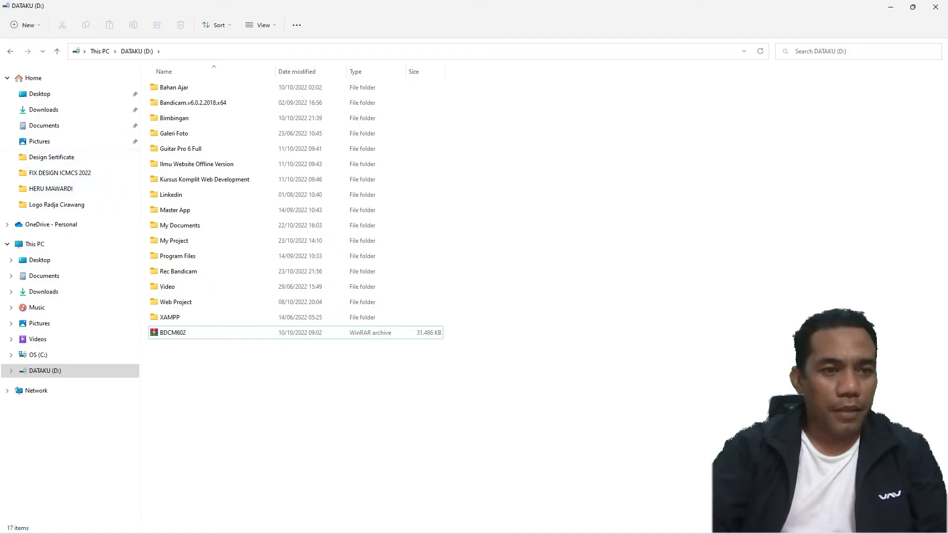
Step: Permanently delete the Pas Foto image from the Pictures folder, bypassing the Recycle Bin, and check the Recycle Bin for it
click(40, 141)
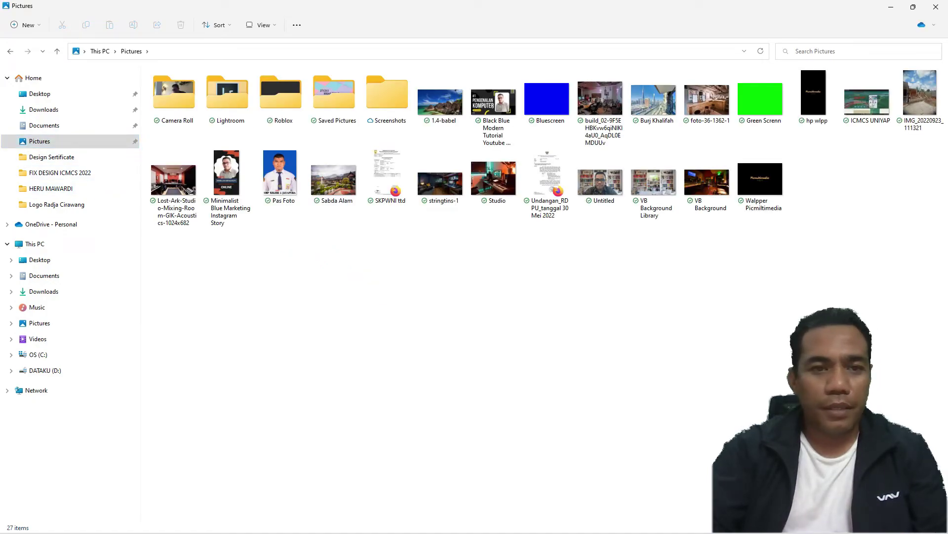
click(281, 174)
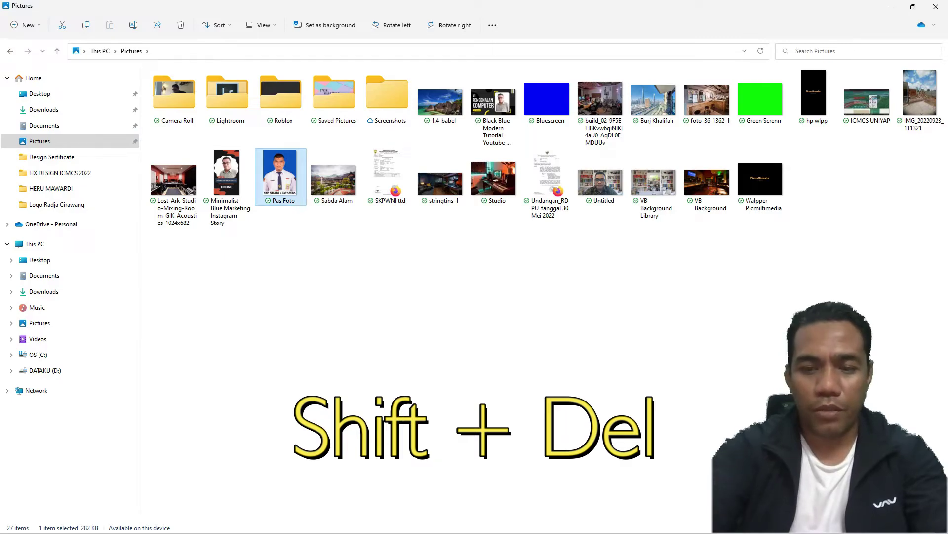
key(shift+Delete)
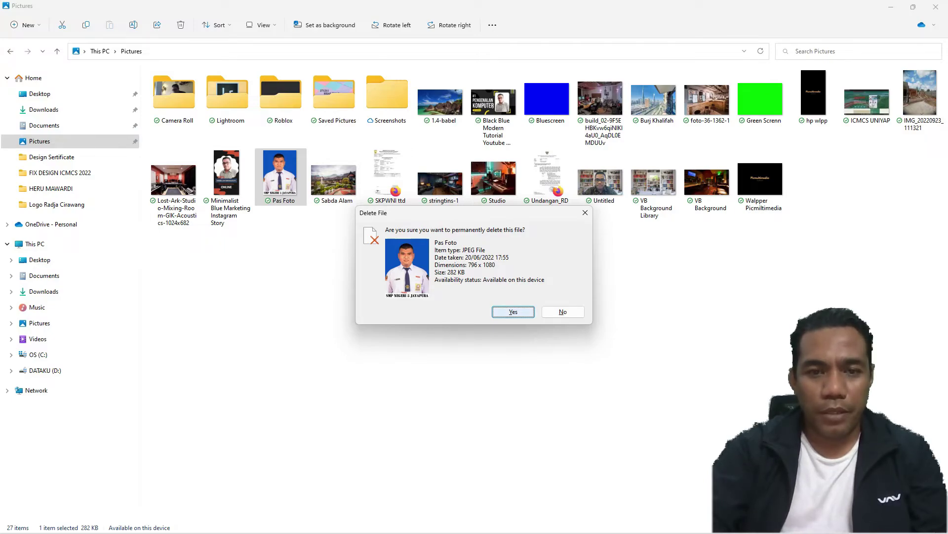
key(Return)
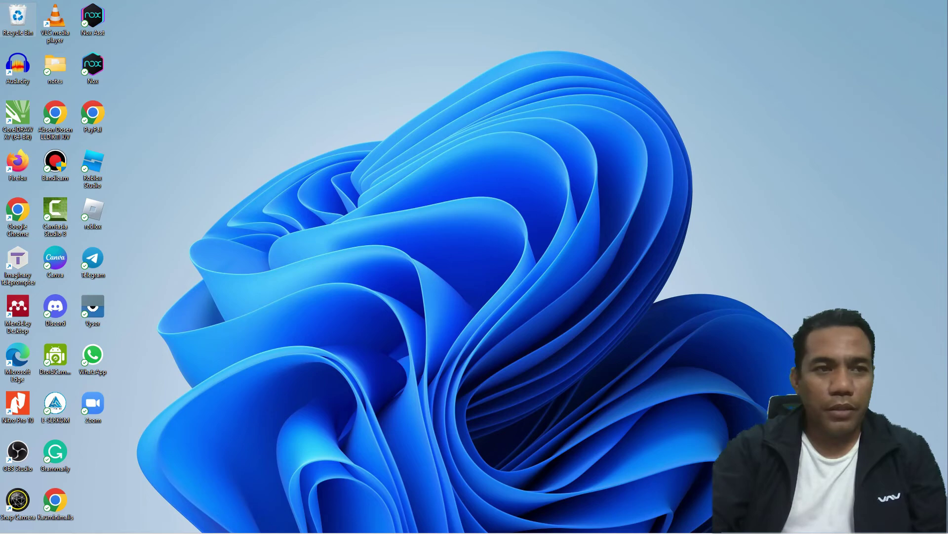
double_click(17, 17)
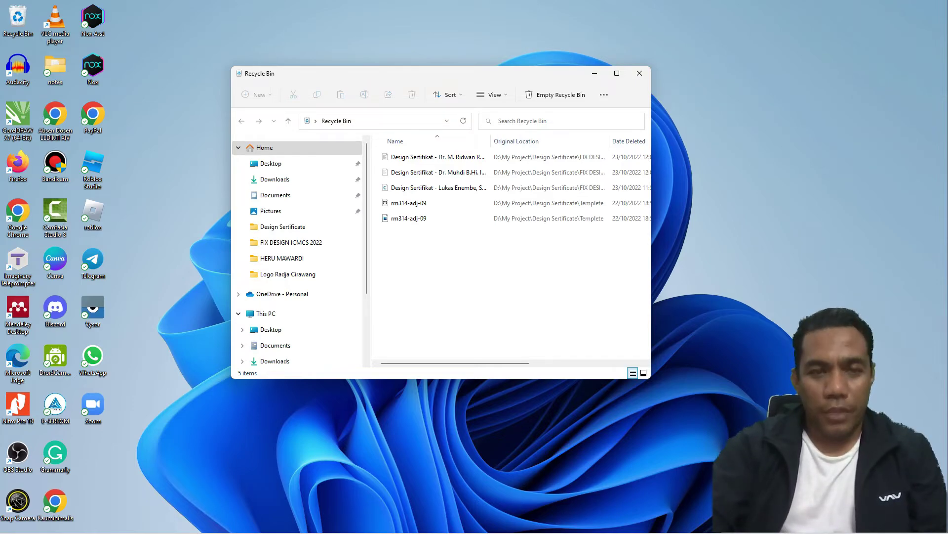
key(alt+F4)
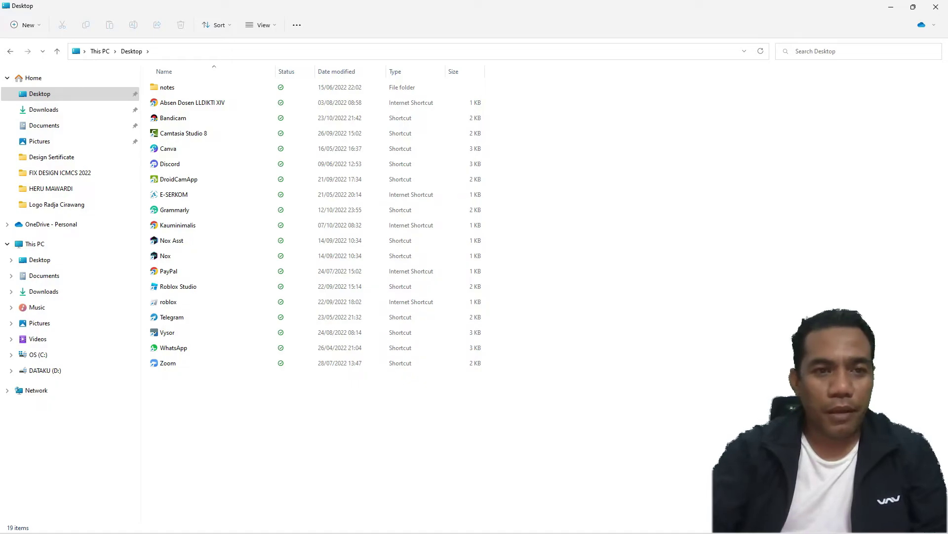
Step: Show the Desktop folder's items as large icons and clear the selection of the Canva shortcut
click(168, 149)
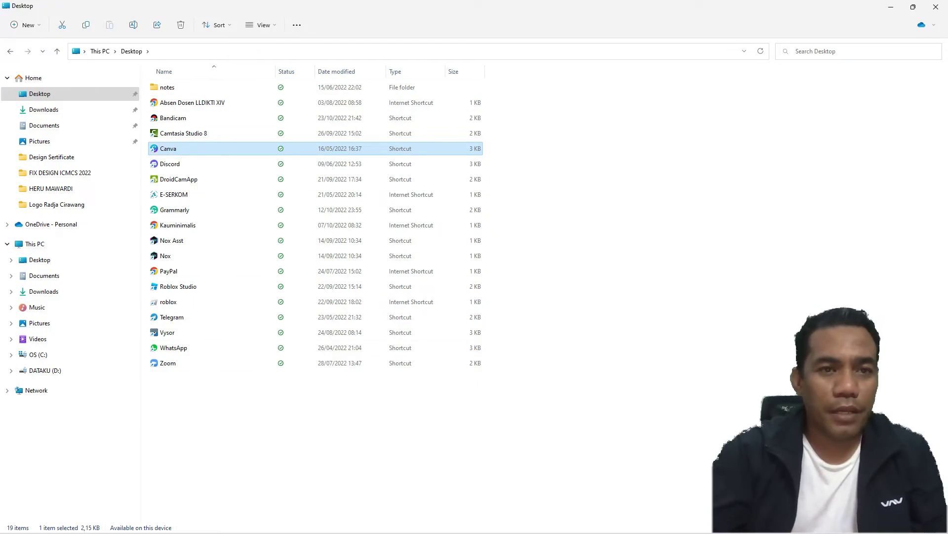
click(261, 25)
click(267, 61)
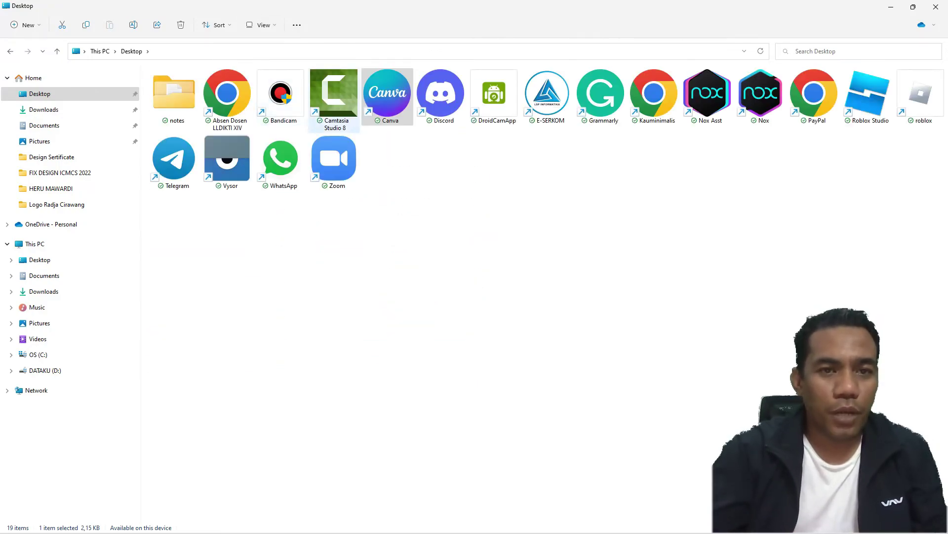
key(ctrl+space)
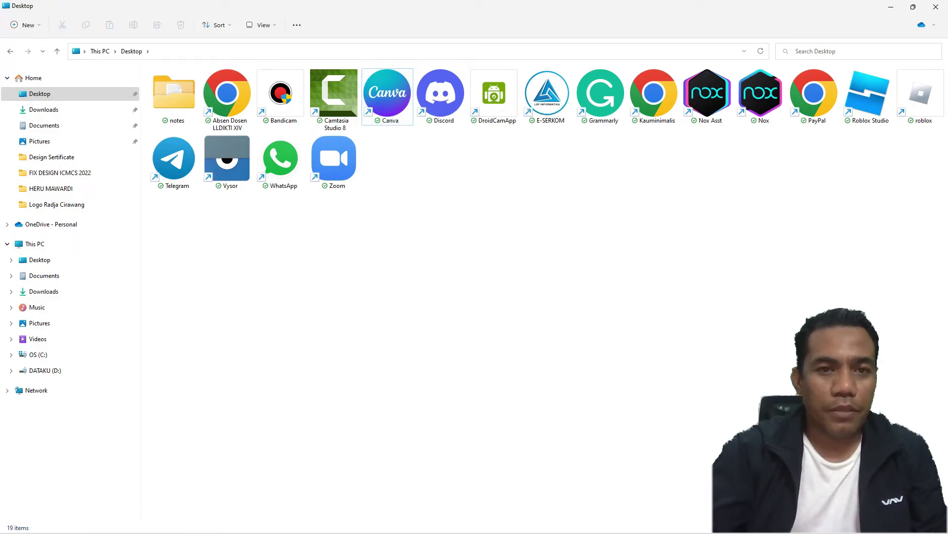
Step: Launch Canva from its shortcut in the Desktop folder, and close both Canva and the folder window
click(334, 94)
click(388, 94)
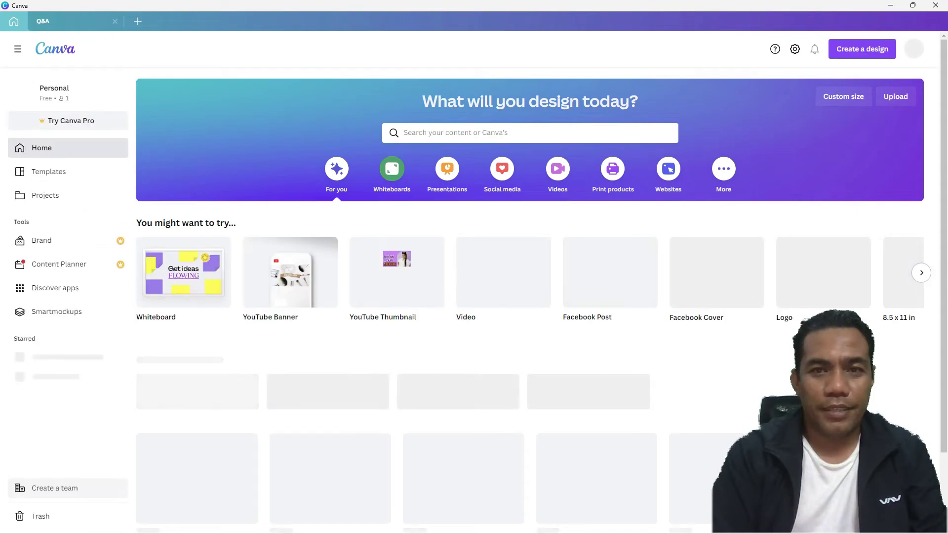
click(936, 5)
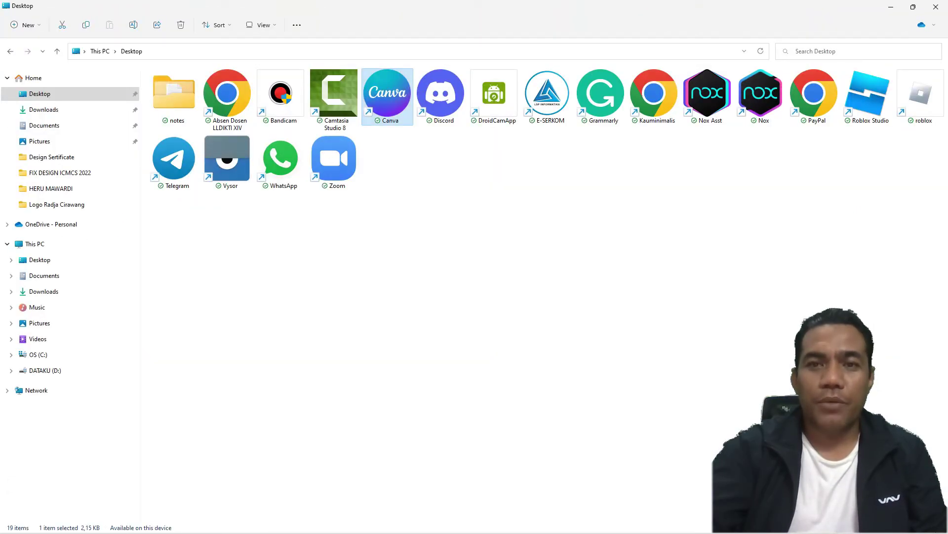
click(936, 5)
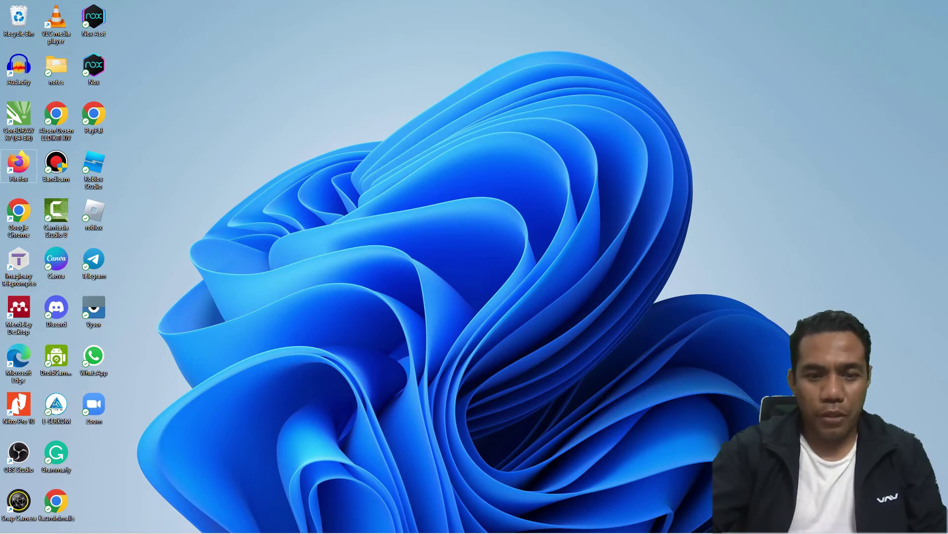
Step: Start Word and open the recent document "Revisi - Laporan KP form Beasiswa KIP"
click(377, 522)
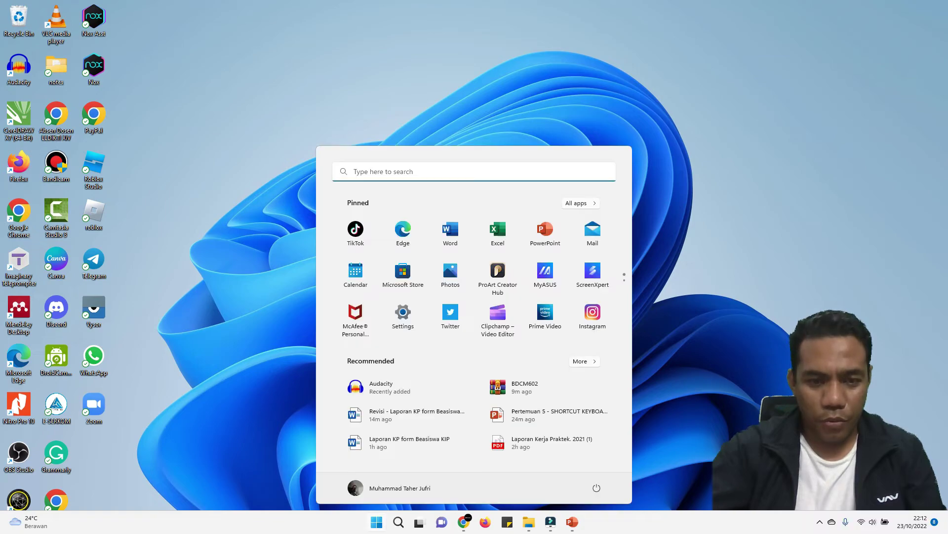
click(450, 233)
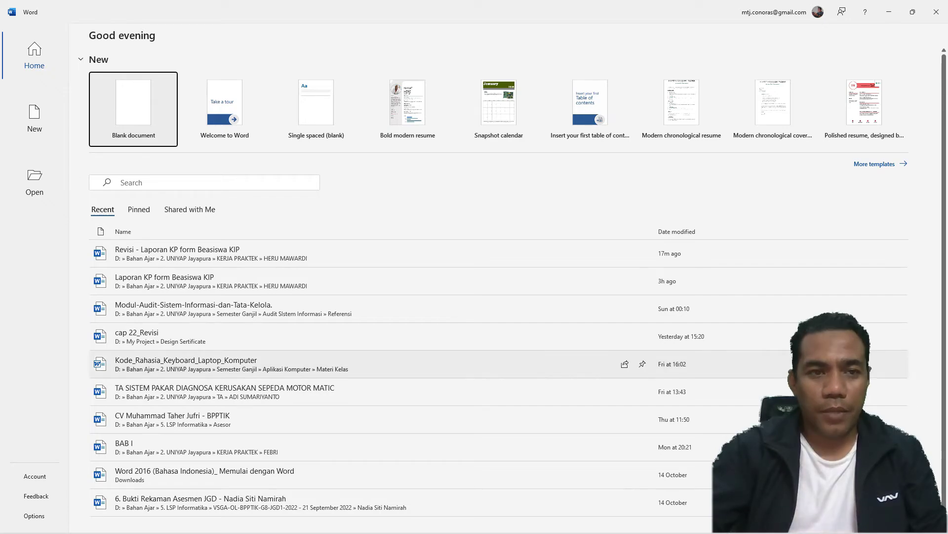
click(376, 253)
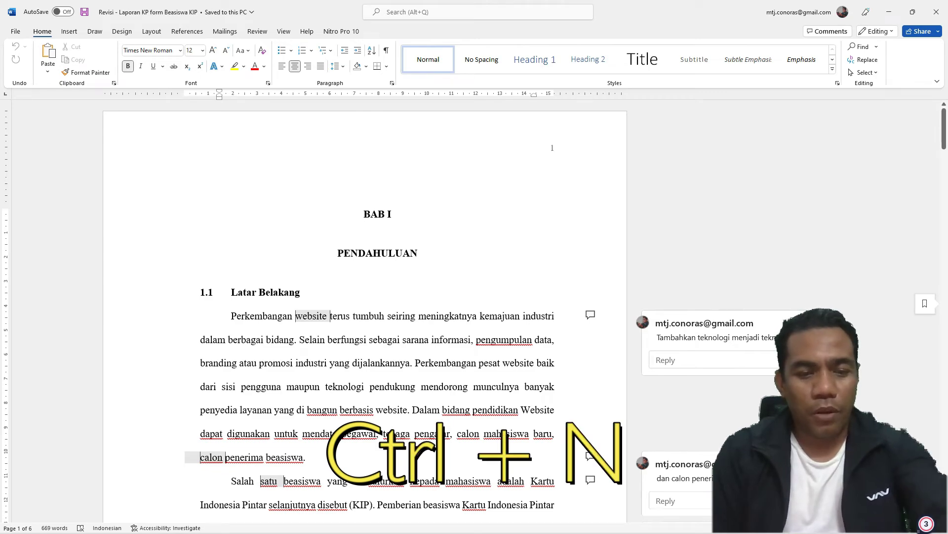
Step: Create a new blank document and open the recent file "TA SISTEM PAKAR DIAGNOSA KERUSAKAN SEPEDA MOTOR MATIC"
key(ctrl+n)
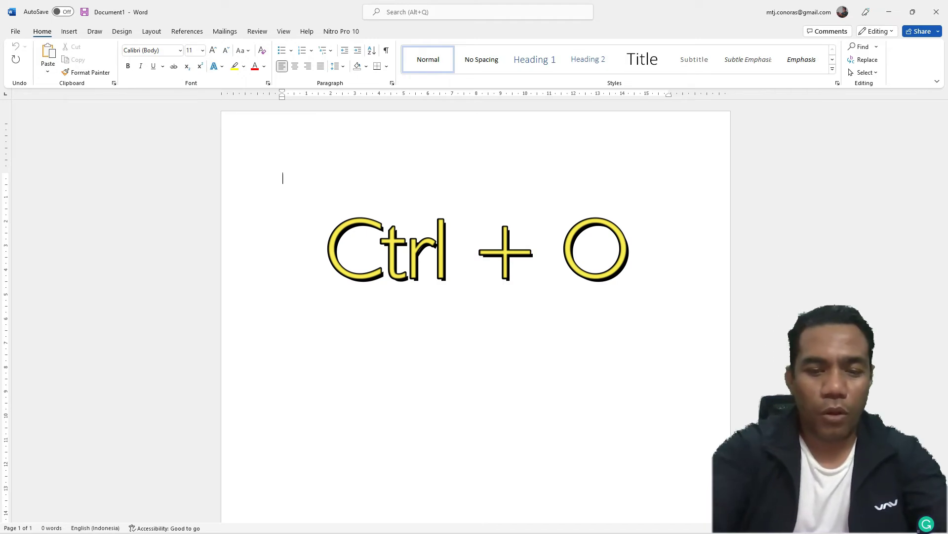
key(ctrl+o)
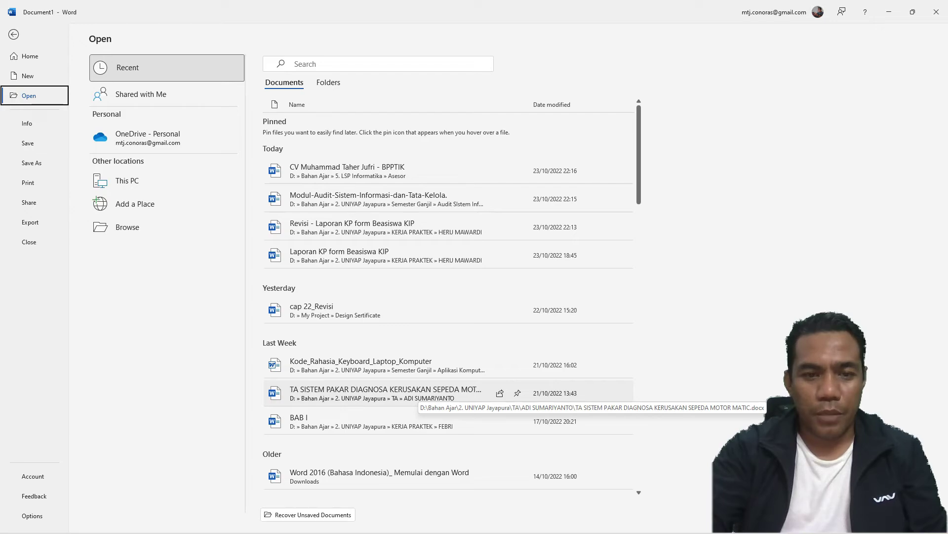
click(419, 395)
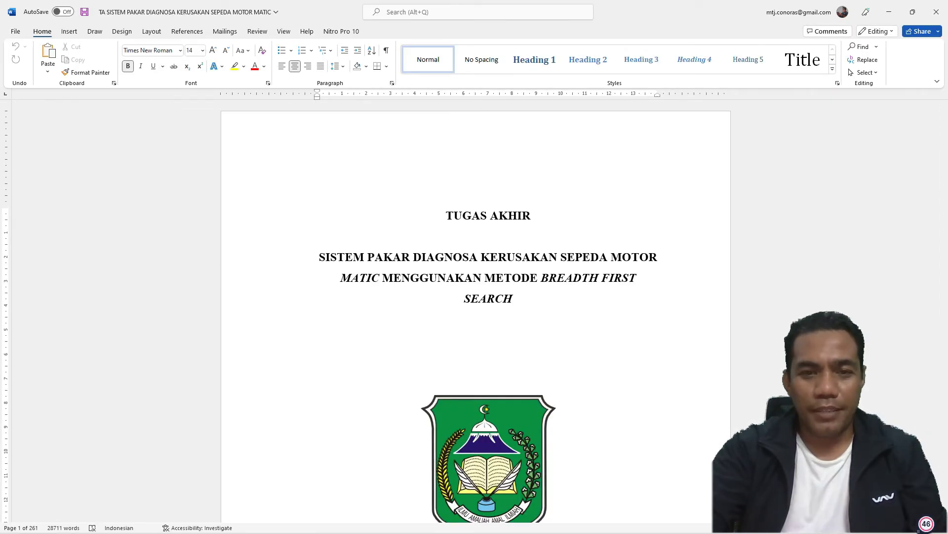